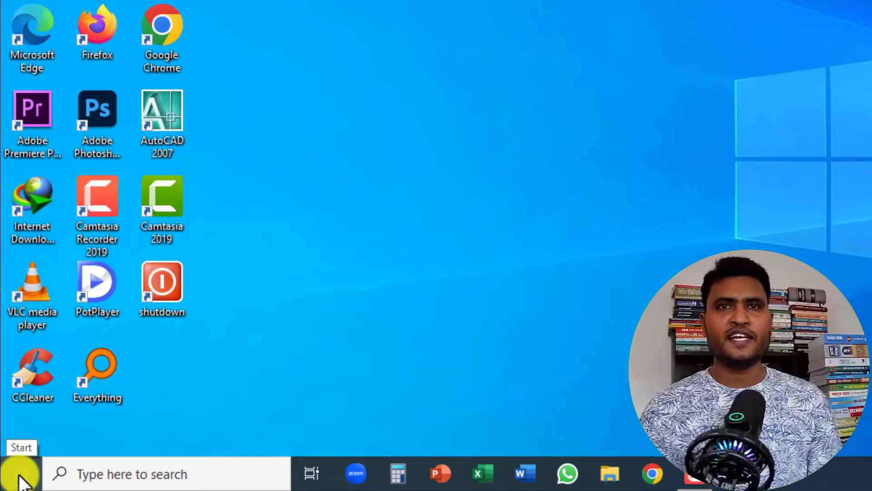
right_click(19, 476)
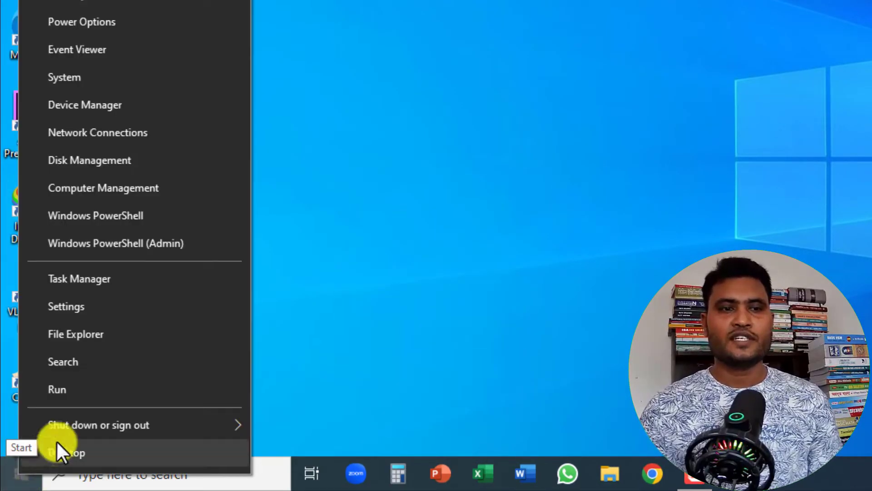
left_click(69, 390)
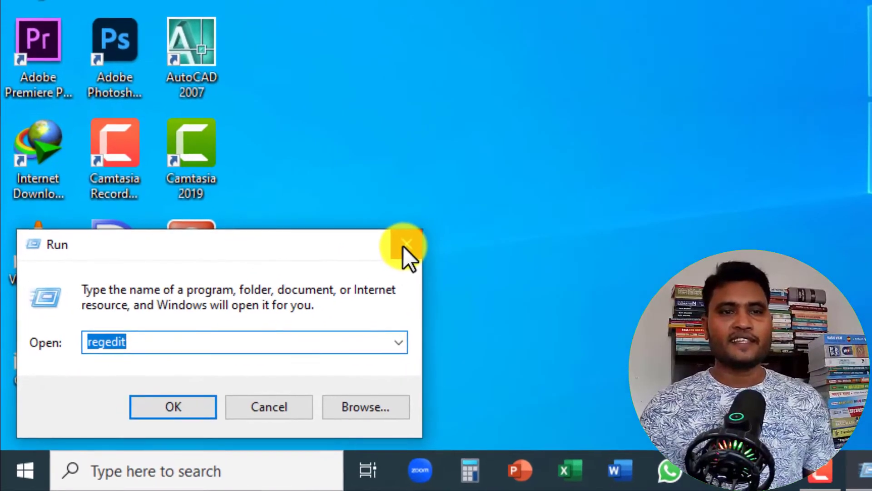
left_click(403, 246)
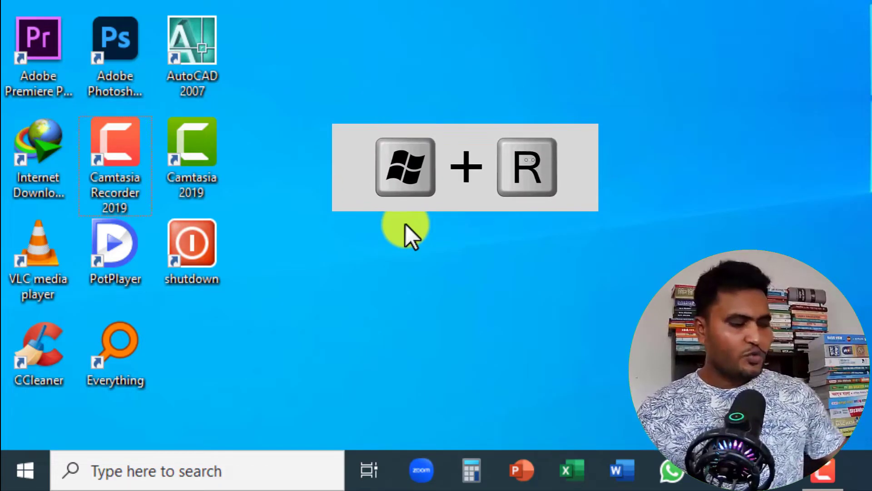
Step: Open the Services console by running services.msc from the Run dialog
key("super+r")
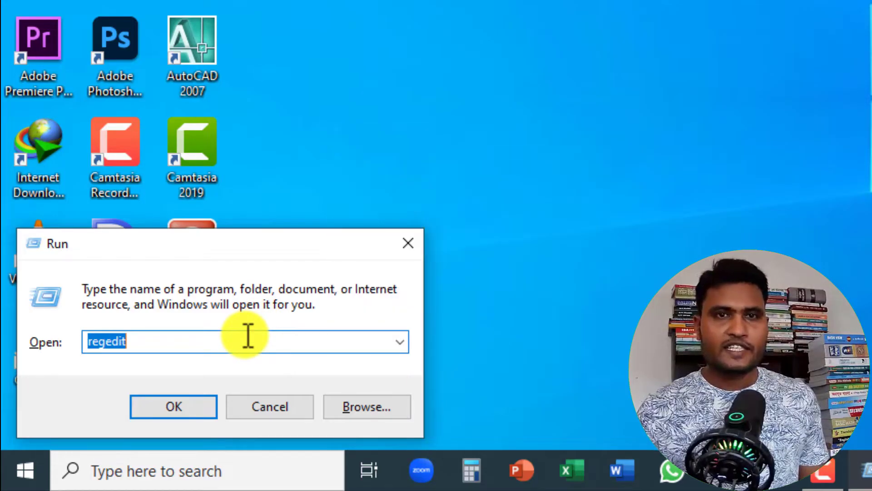
type("s")
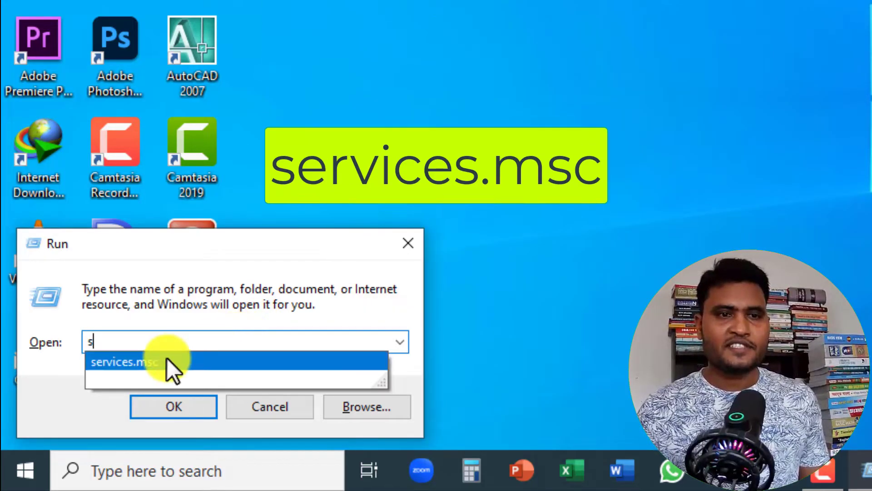
left_click(165, 359)
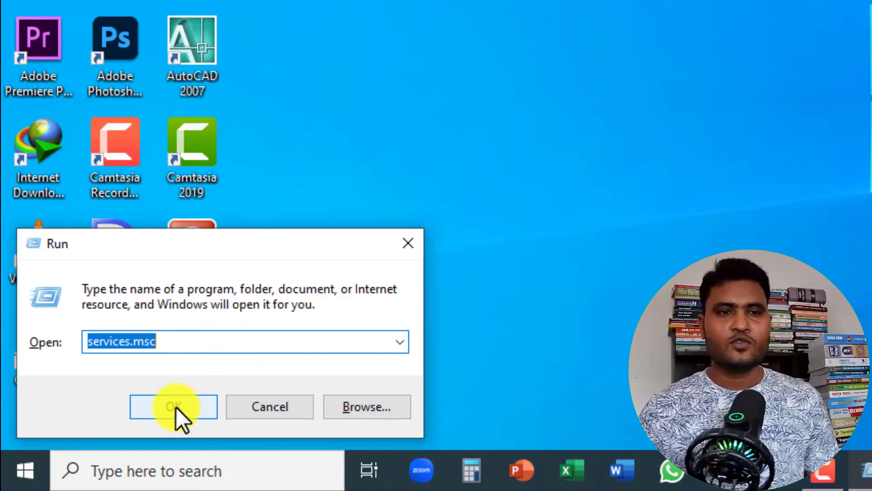
left_click(175, 407)
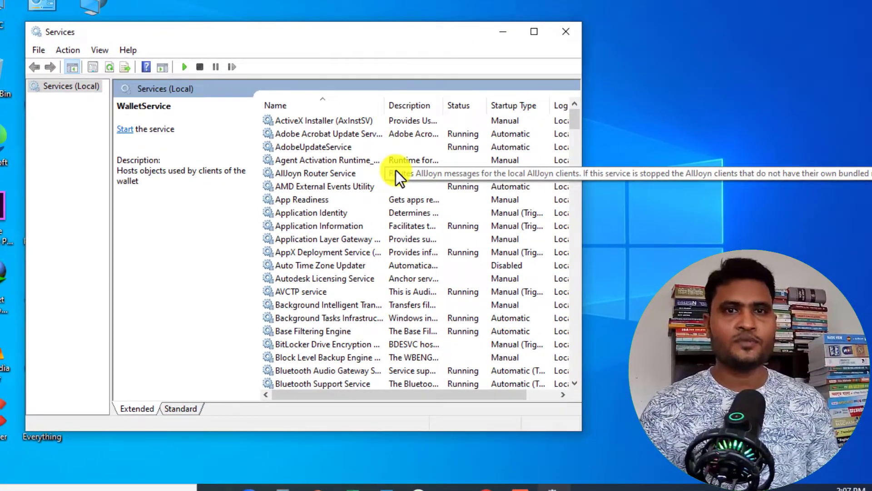
Step: Find the Windows Update service in the services list and select it
scroll(353, 240, "down", 20)
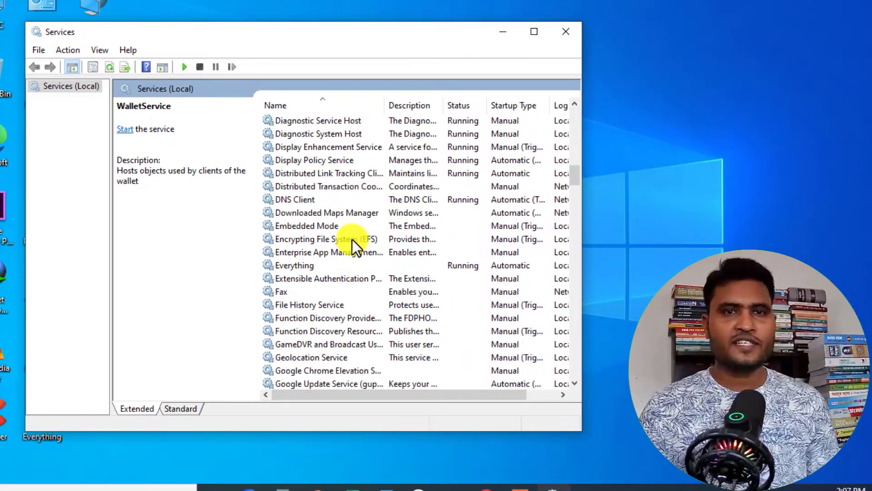
scroll(349, 239, "down", 20)
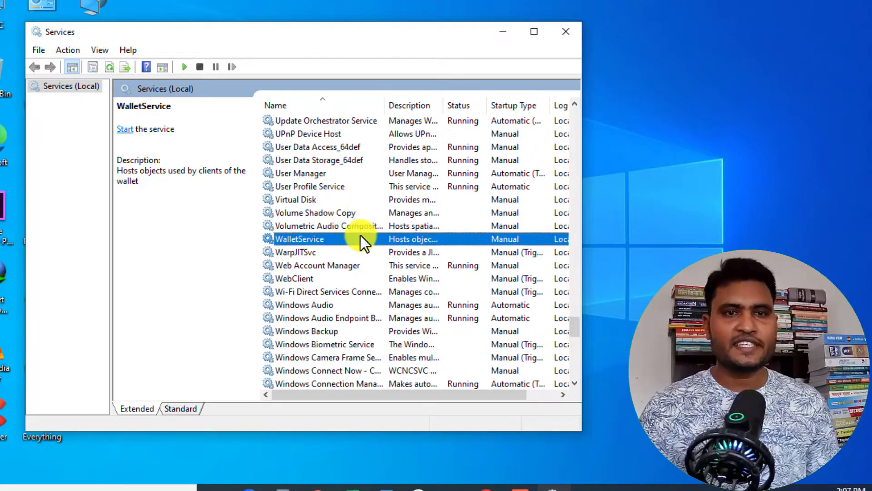
scroll(361, 236, "down", 3)
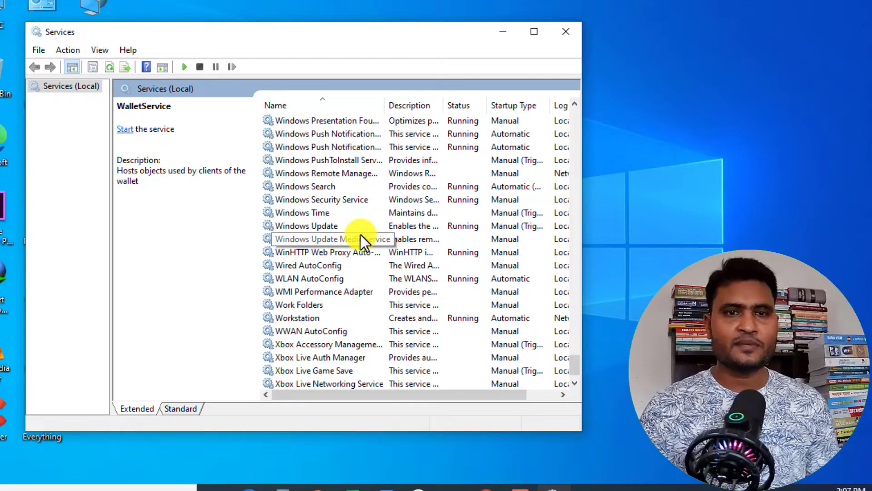
left_click(324, 226)
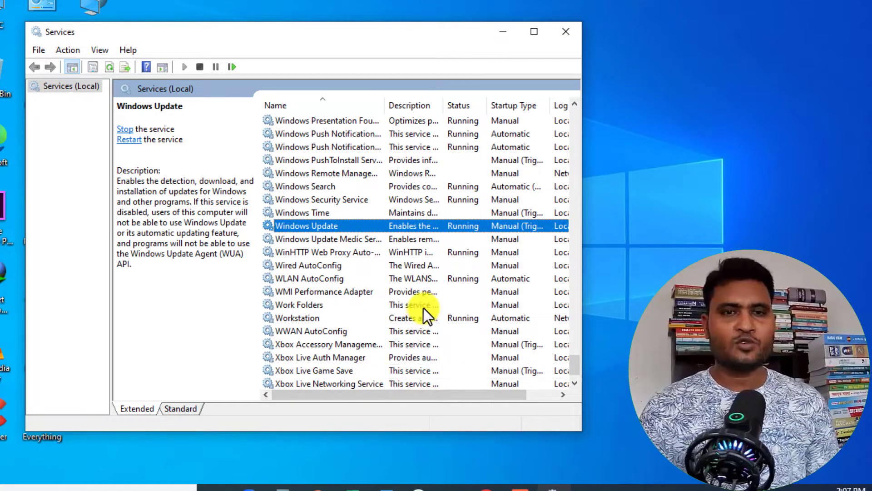
Step: Return to the start of the services list and select the Agent Activation Runtime service
scroll(420, 302, "up", 13)
scroll(419, 296, "up", 20)
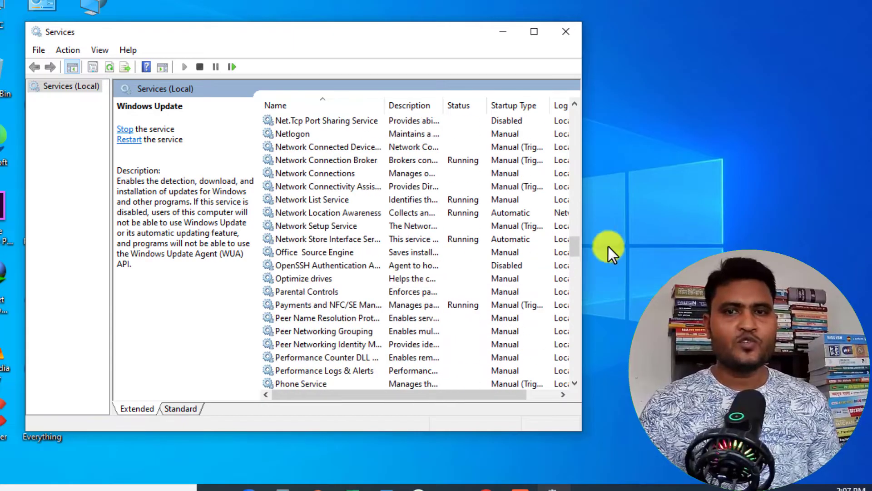
left_click_drag(574, 250, 335, 152)
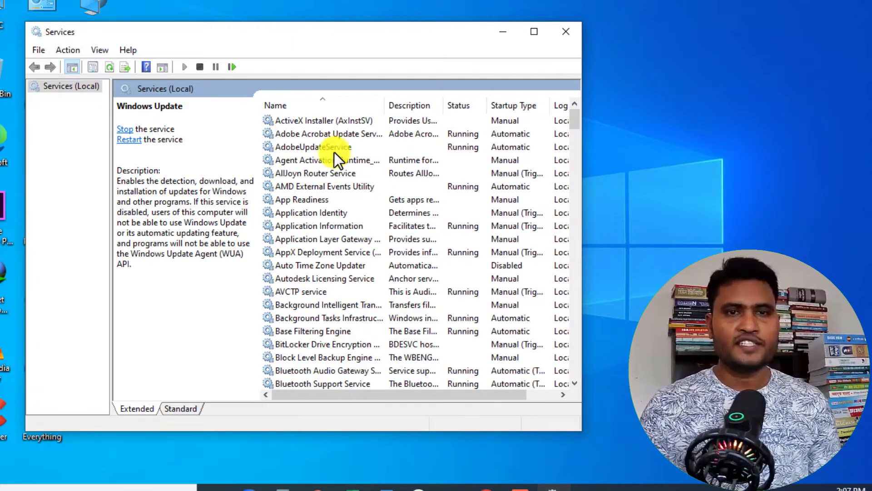
left_click(320, 159)
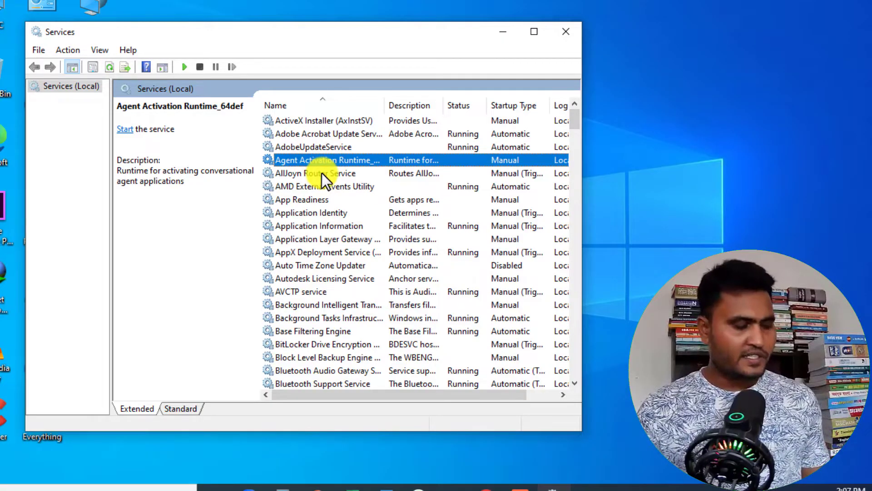
Step: Jump to the services starting with W and open the properties of the Windows Update service
key("w")
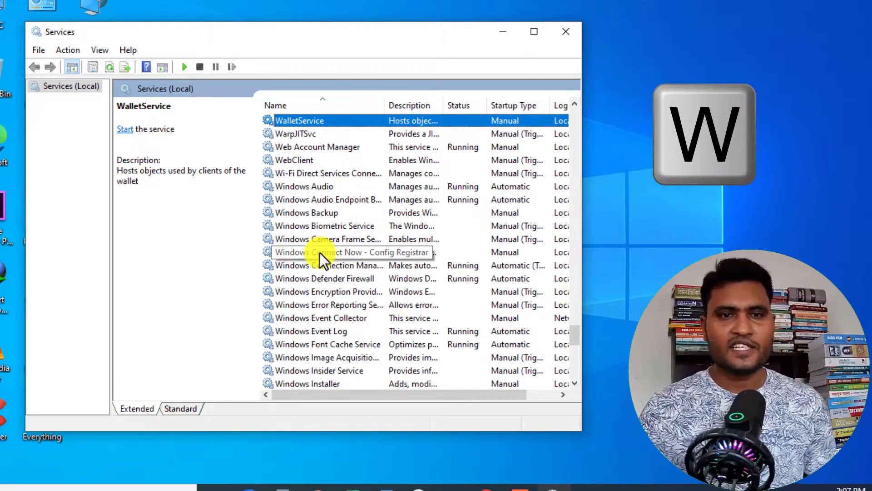
scroll(320, 253, "down", 9)
scroll(337, 318, "down", 2)
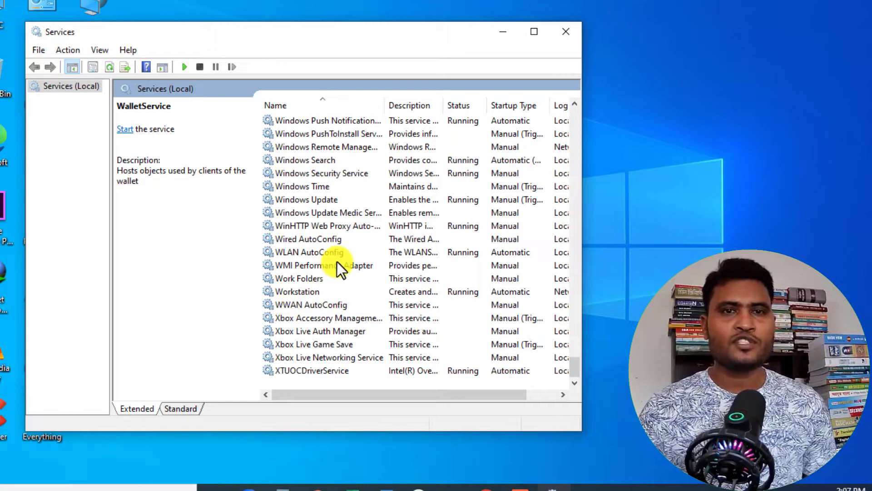
left_click(322, 200)
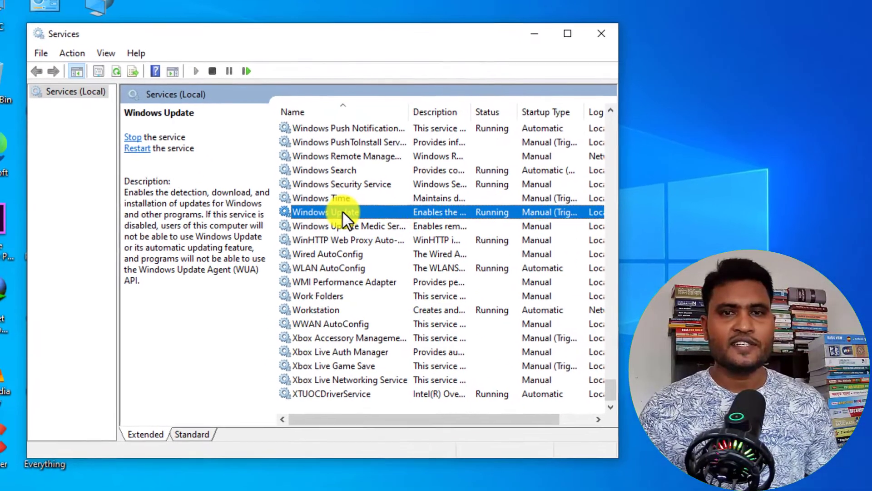
right_click(349, 216)
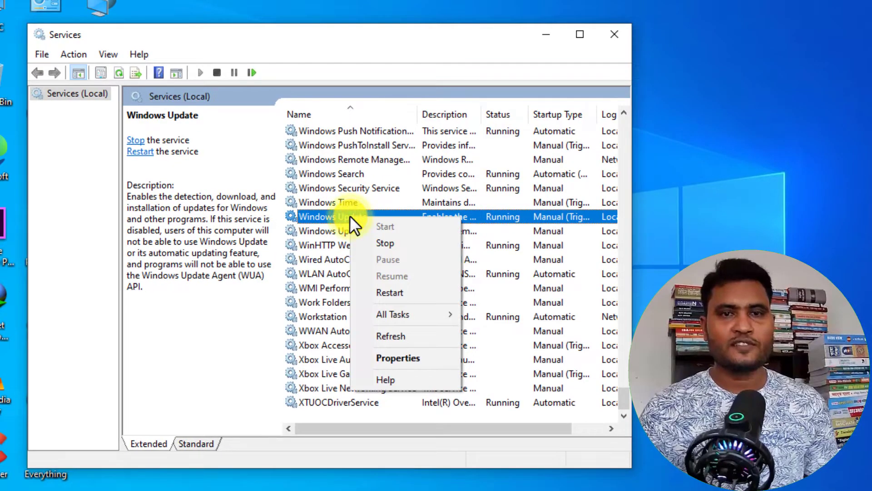
left_click(409, 354)
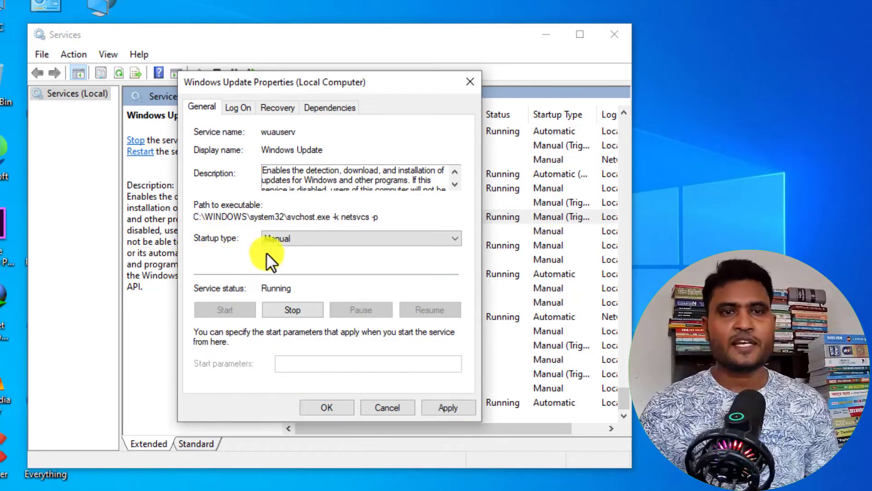
Step: Set the Windows Update service's startup type to Disabled and stop the service
left_click(310, 238)
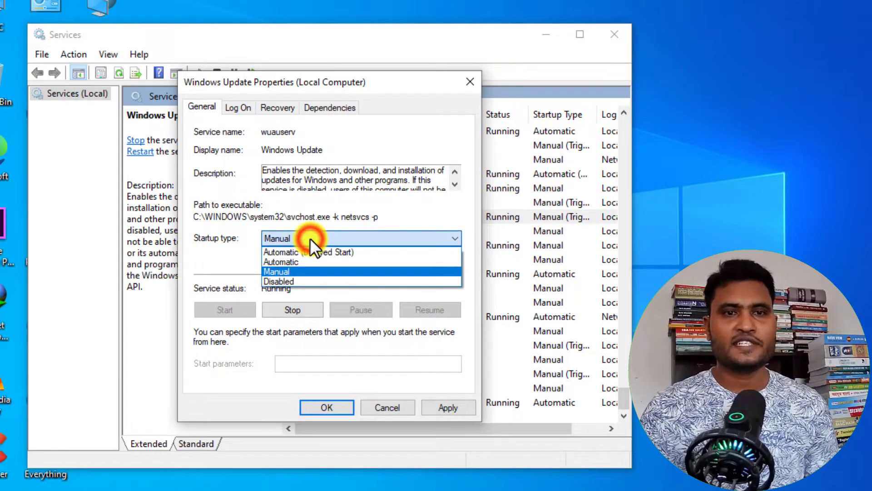
left_click(288, 282)
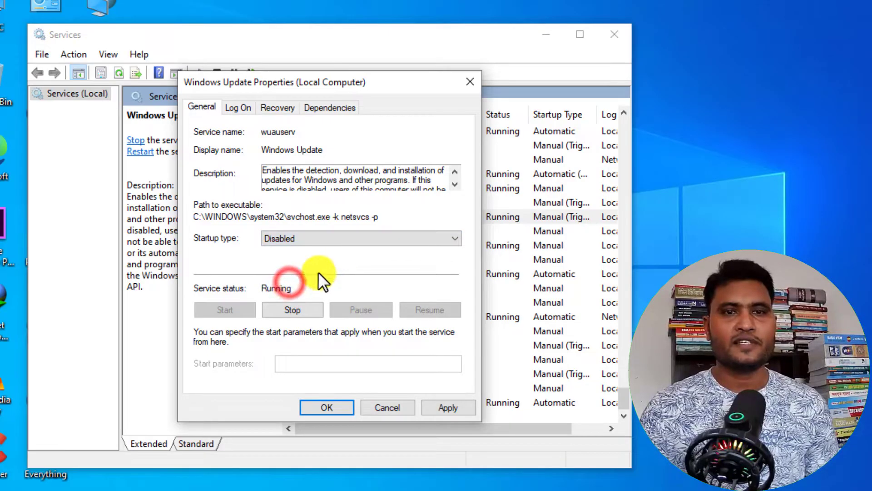
left_click(290, 310)
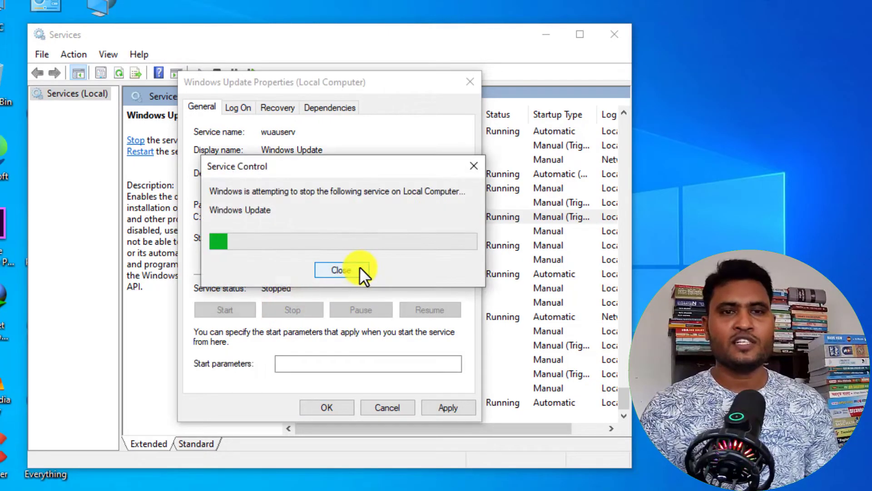
Step: Set the Windows Update service's first failure recovery action to Take No Action, apply the properties, and close Services
left_click(278, 107)
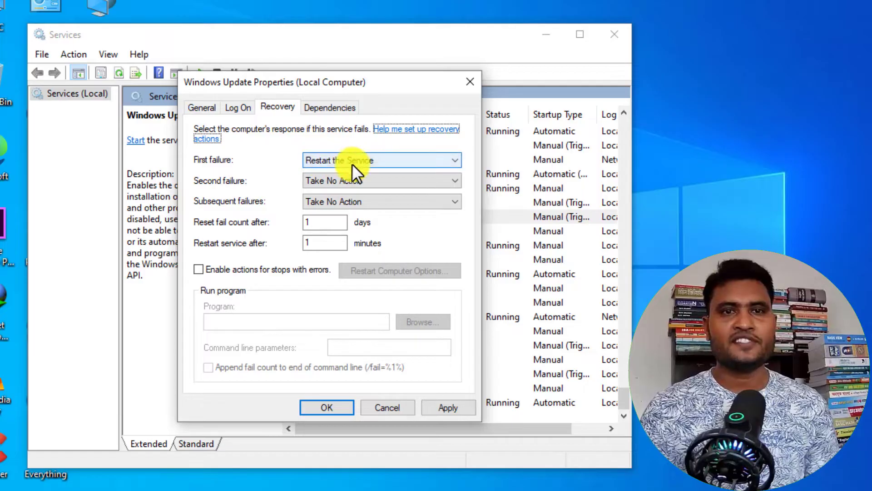
left_click(374, 157)
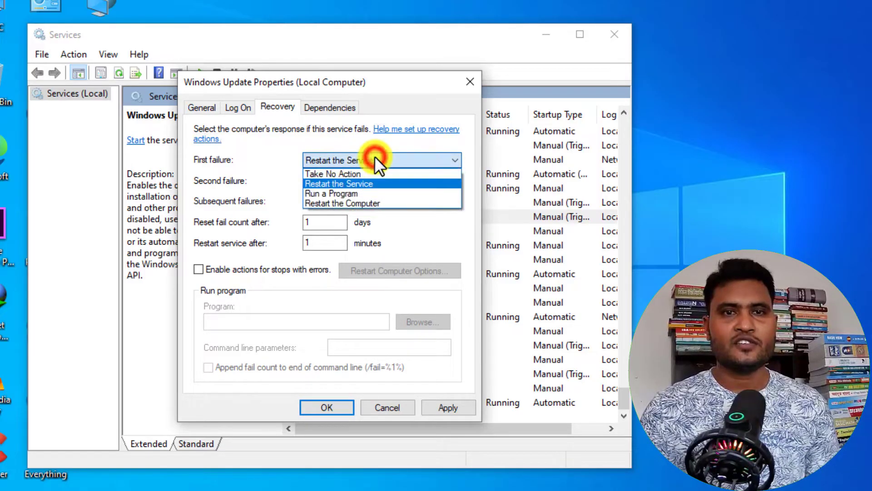
left_click(353, 173)
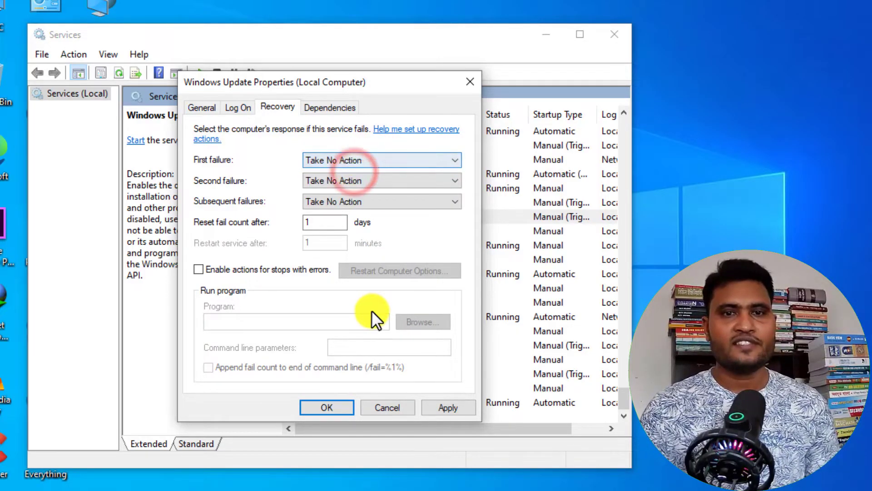
left_click(450, 406)
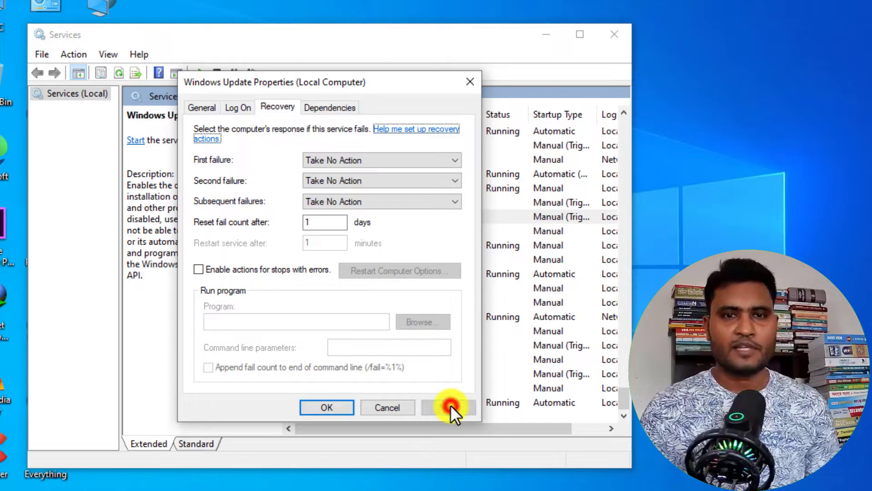
left_click(328, 407)
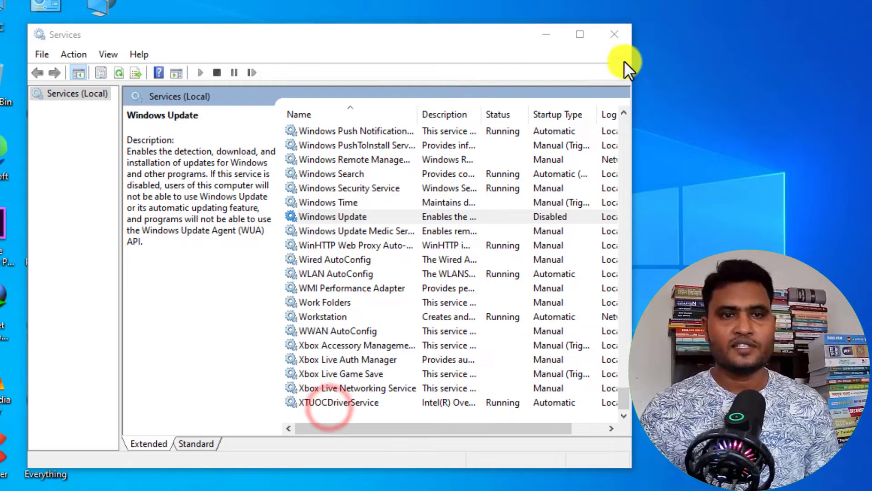
left_click(620, 35)
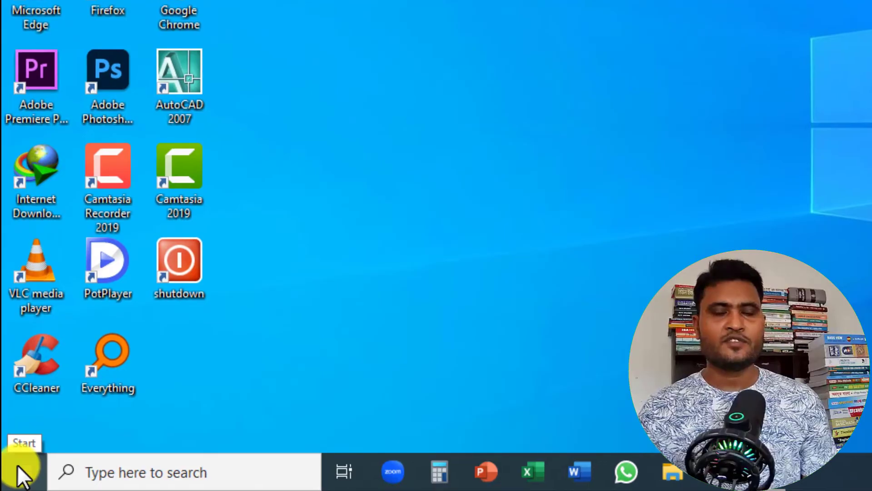
Step: Open Registry Editor by running regedit from the Run dialog
right_click(17, 464)
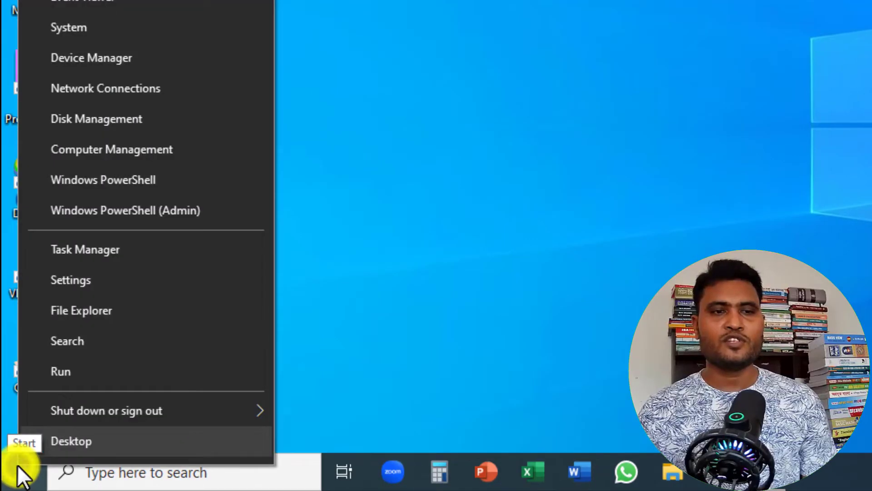
left_click(84, 378)
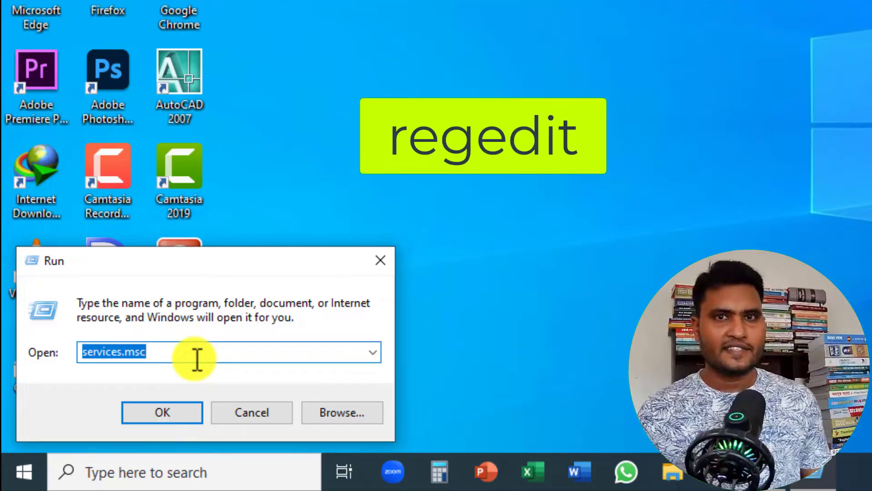
type("r")
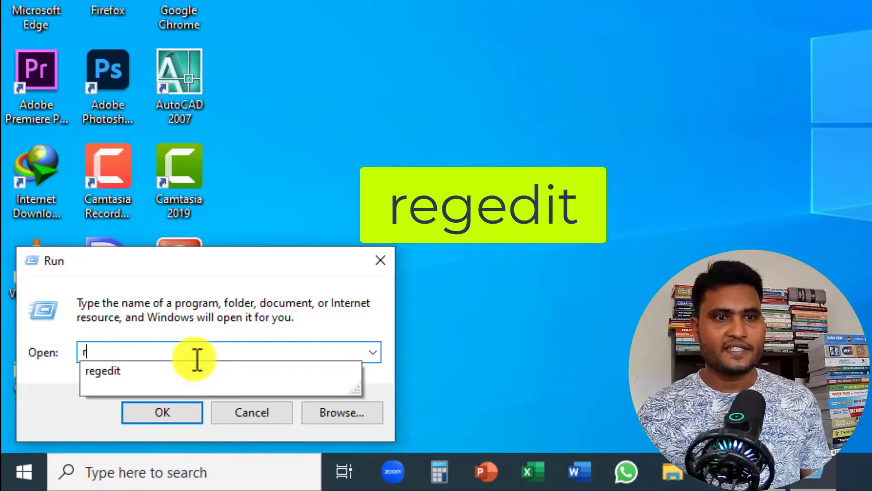
left_click(139, 369)
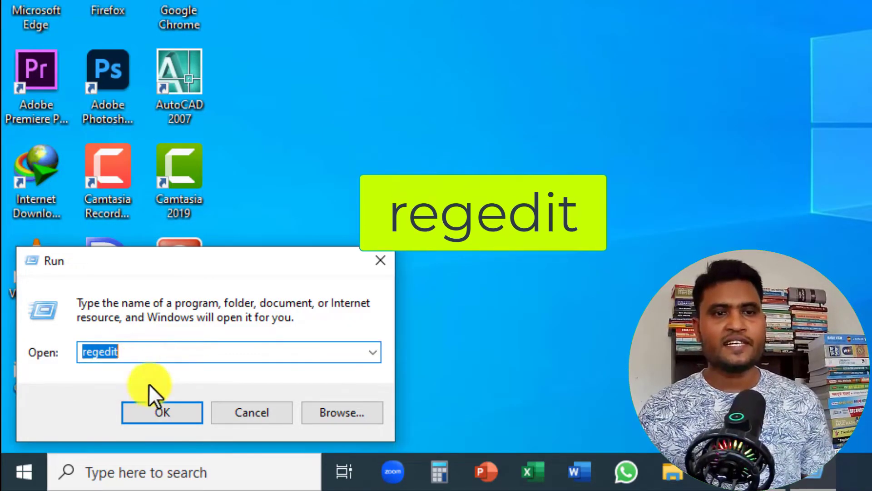
left_click(163, 410)
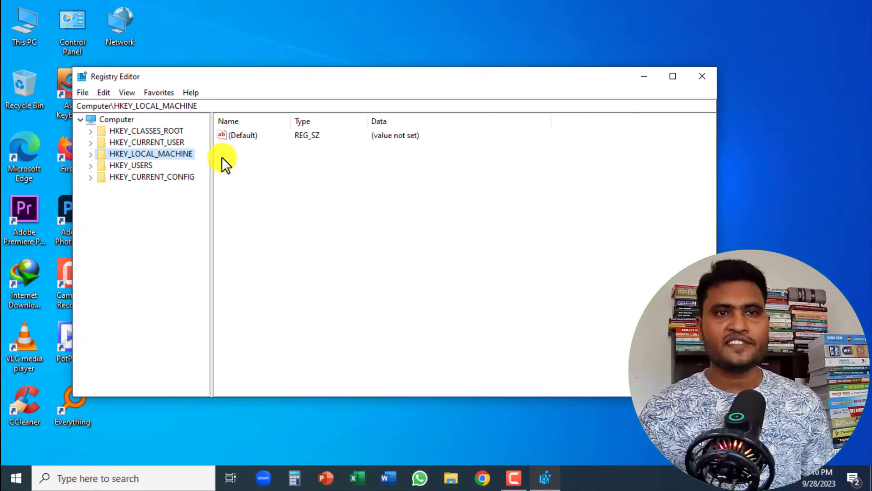
left_click(229, 317)
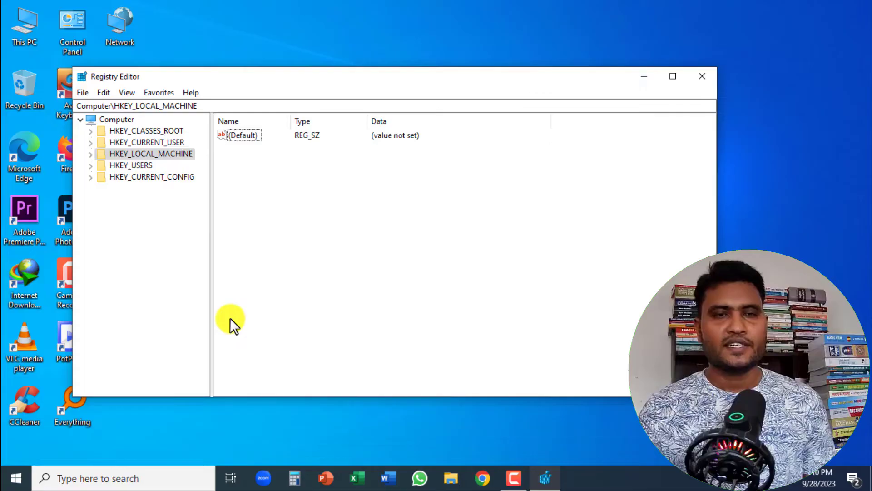
left_click(100, 482)
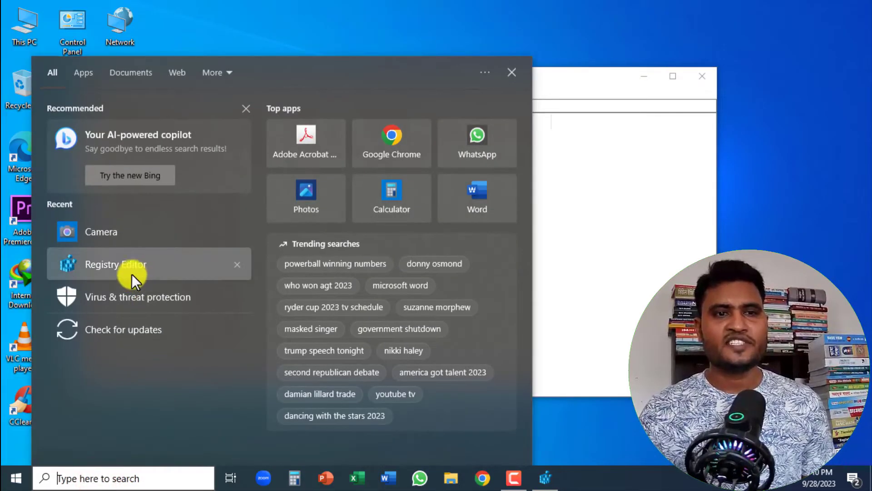
left_click(578, 211)
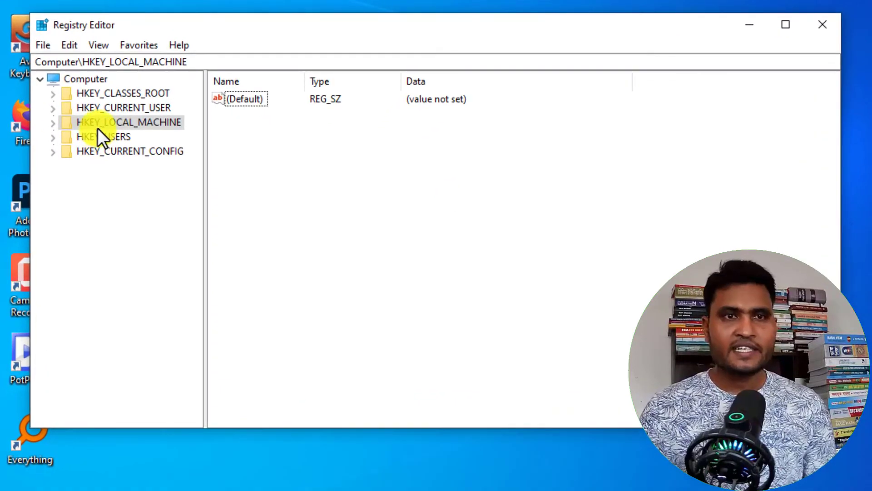
Step: Expand the registry tree to HKEY_LOCAL_MACHINE\SOFTWARE\Policies\Microsoft\Windows and select the Windows key
left_click(53, 122)
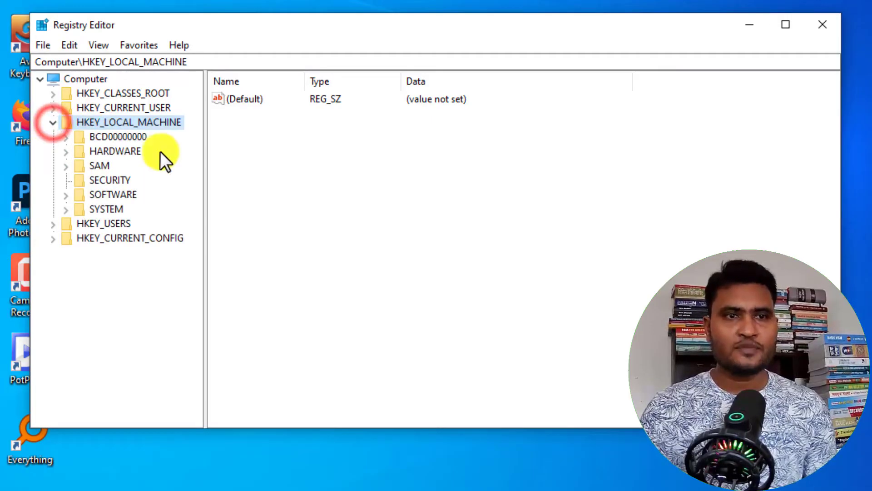
double_click(114, 192)
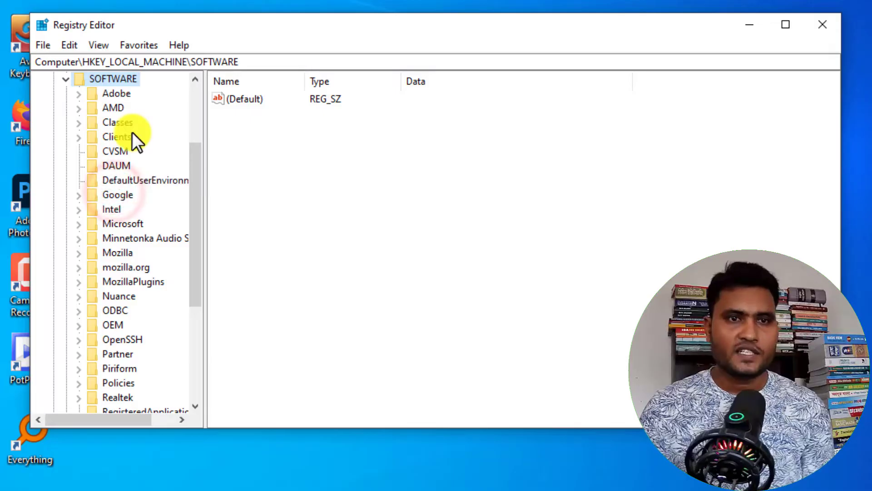
left_click(81, 383)
scroll(128, 375, "down", 1)
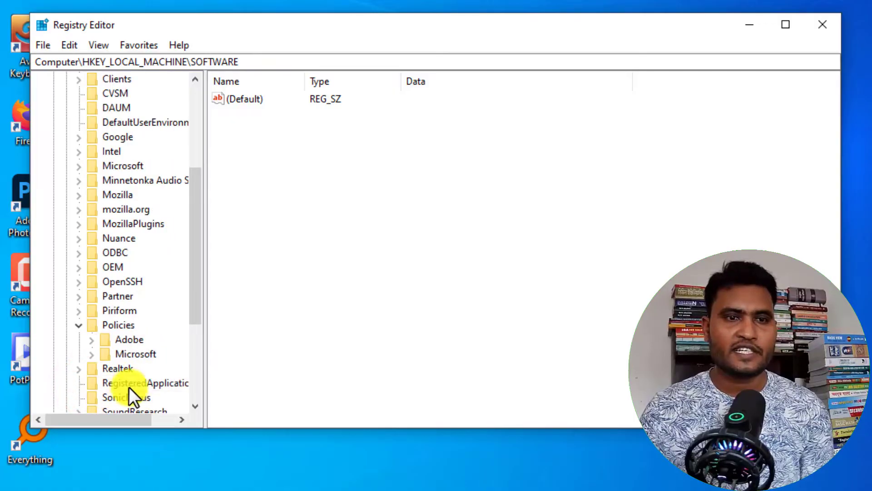
left_click(92, 355)
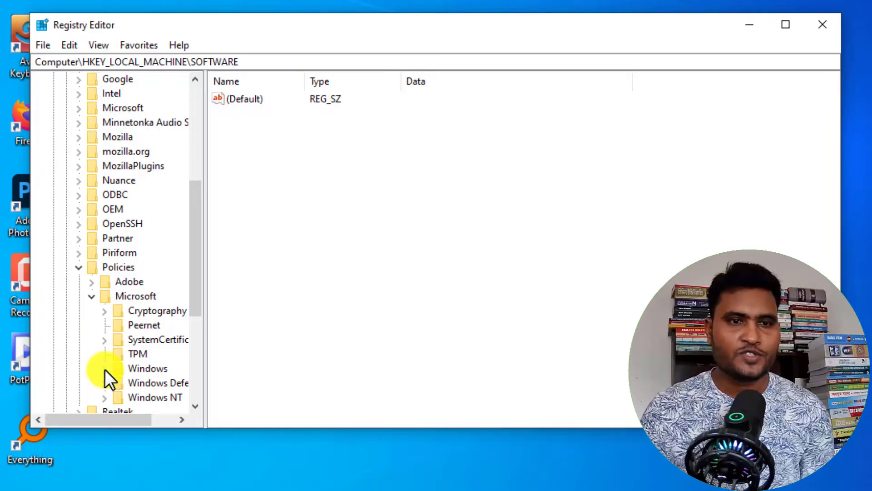
left_click(104, 368)
scroll(135, 221, "up", 2)
left_click(134, 220)
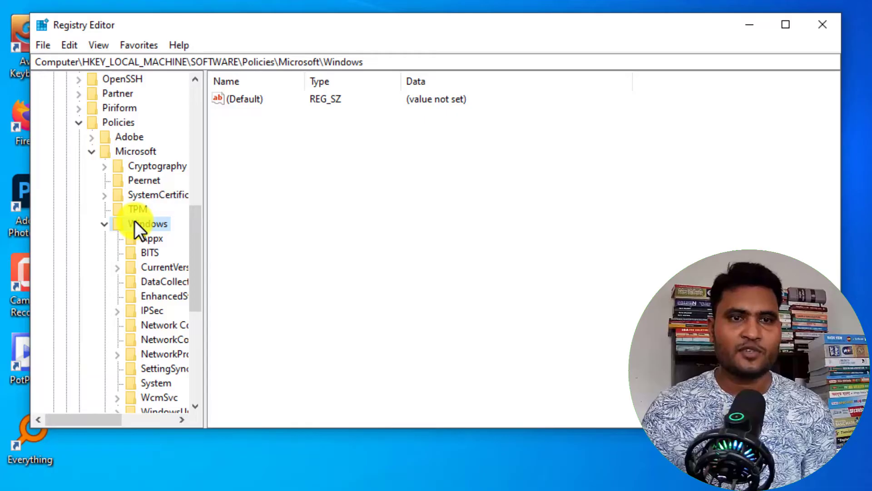
Step: Create a new key named WindowUpdate under the Windows policies key
right_click(135, 220)
mouse_move(183, 253)
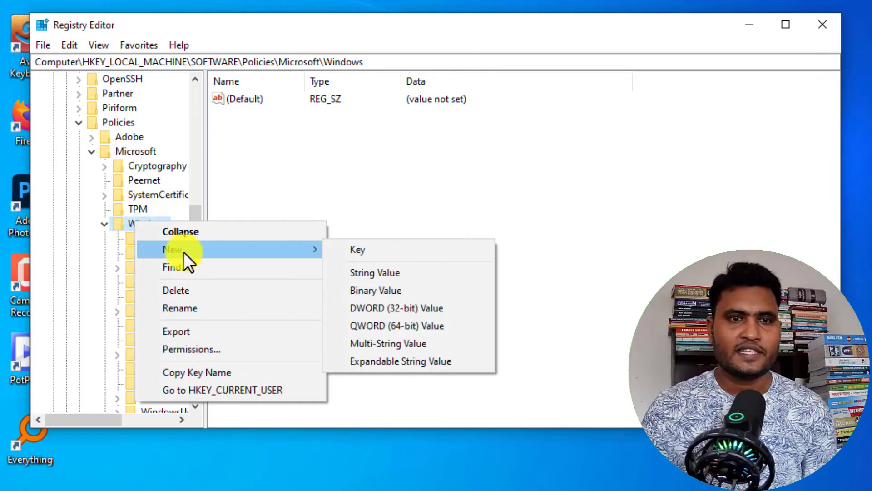
left_click(361, 250)
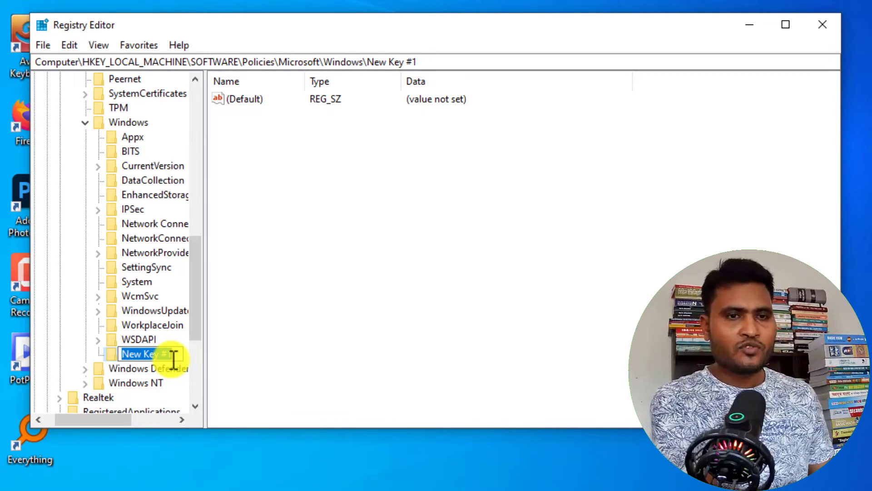
key("BackSpace")
type("WindowsUpdate")
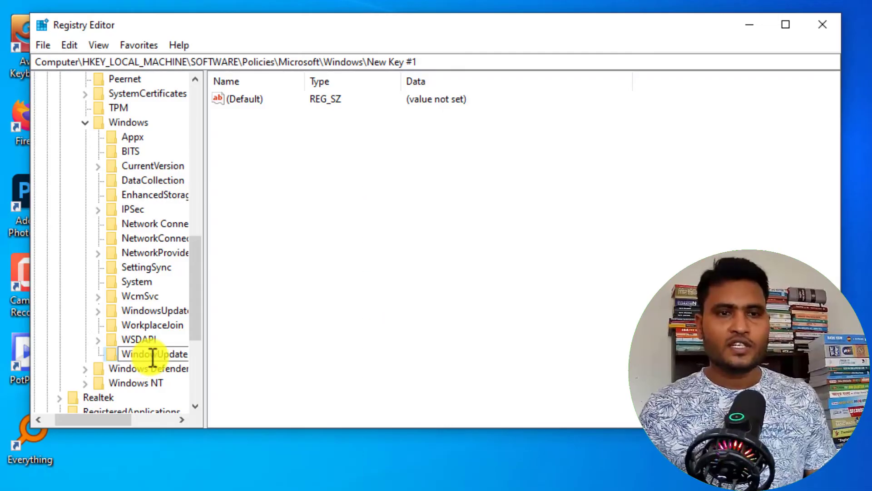
key("Return")
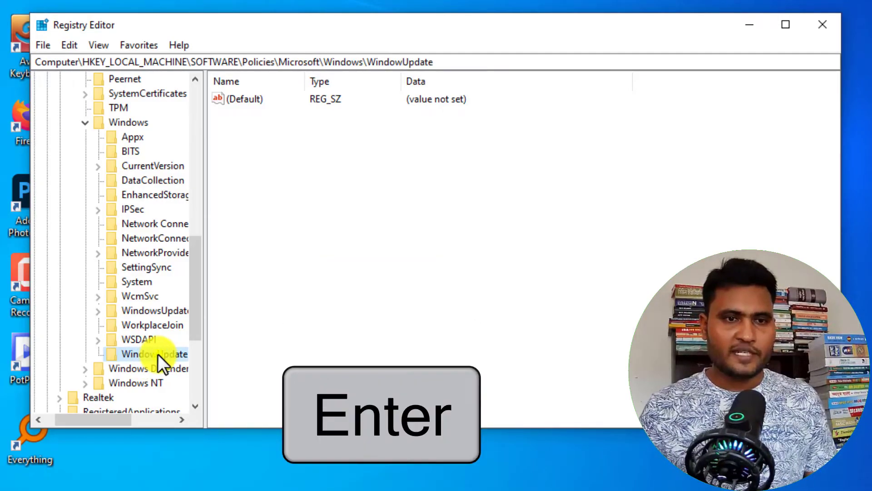
Step: Create a new subkey named AU inside the WindowUpdate key
right_click(157, 353)
mouse_move(275, 219)
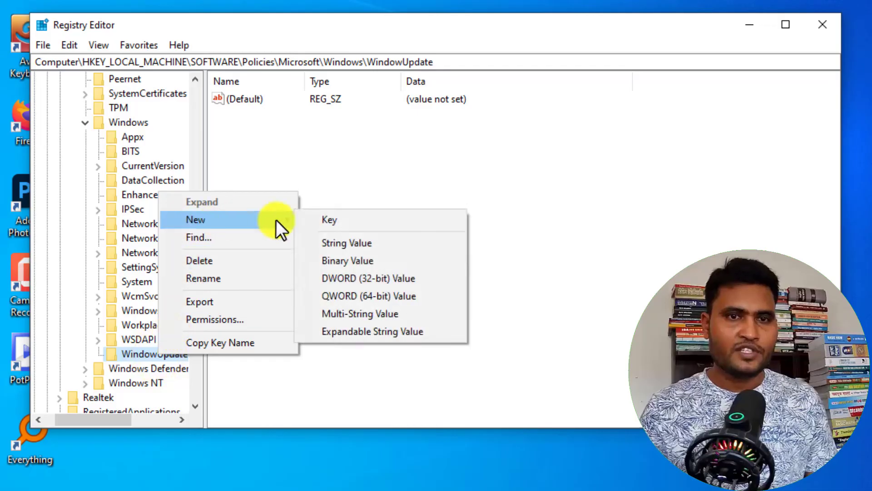
left_click(350, 221)
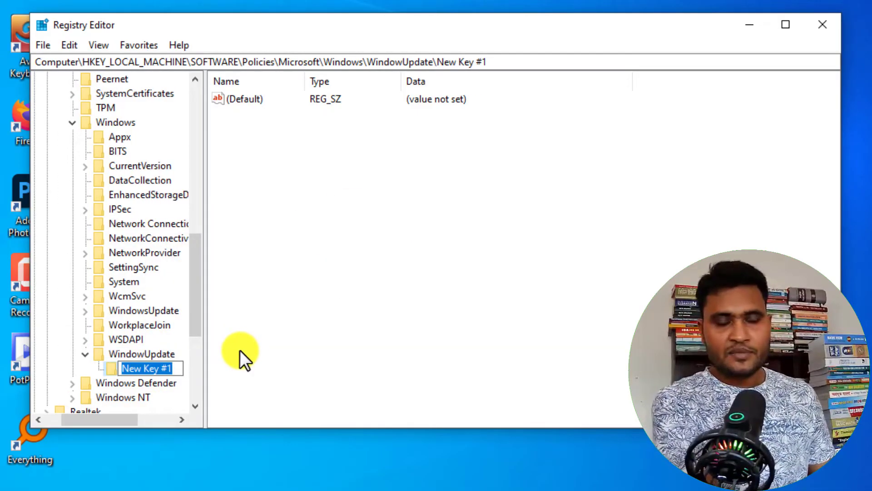
type("AU")
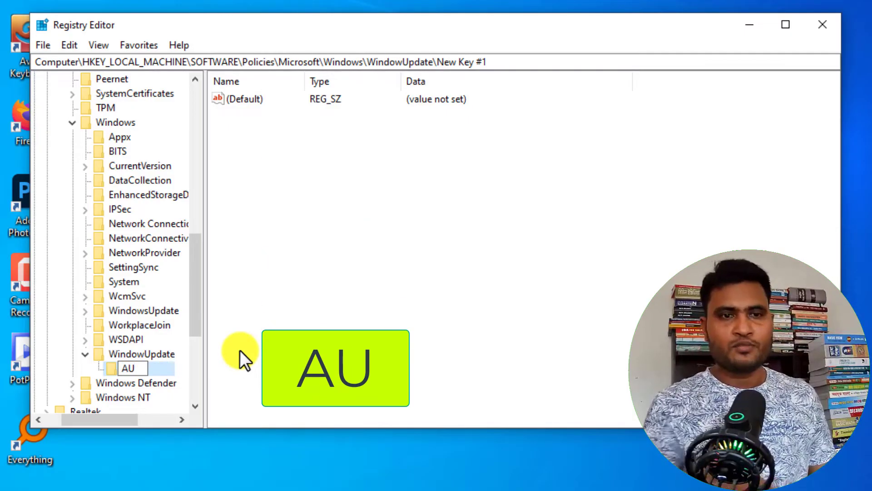
key("Return")
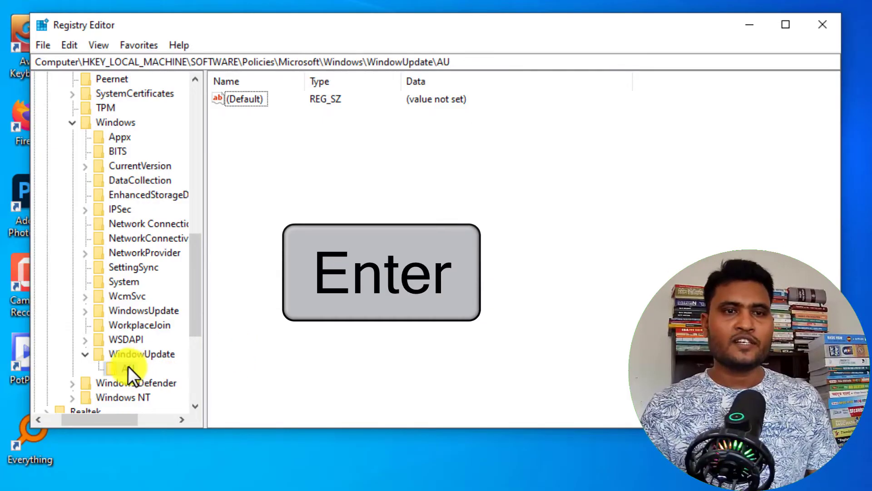
Step: Add a DWORD (32-bit) value named NoAutoUpdate to the AU key
right_click(286, 168)
mouse_move(330, 176)
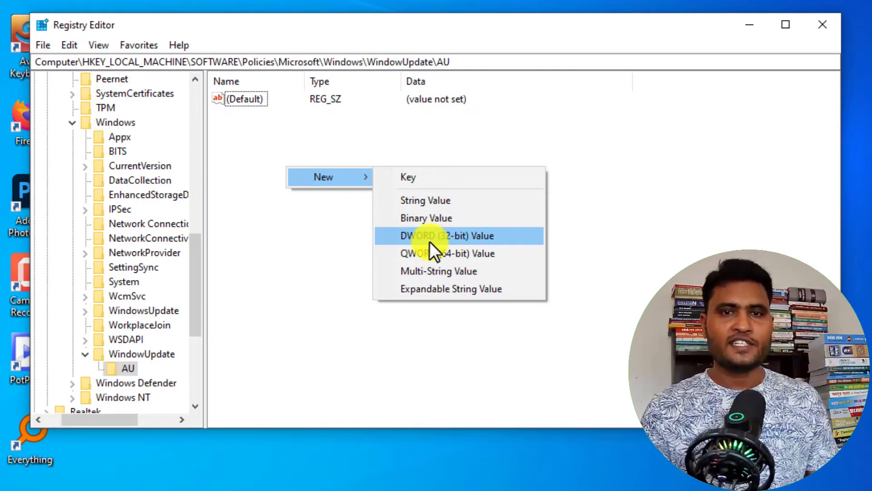
left_click(456, 235)
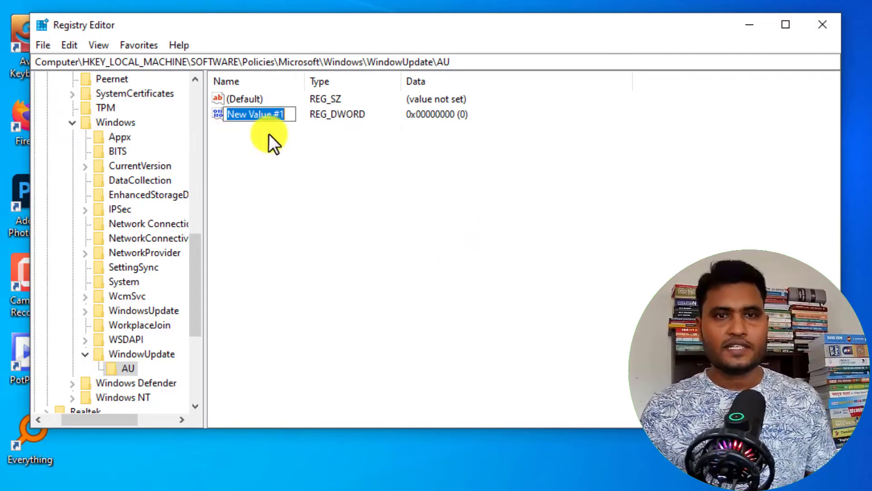
key("BackSpace")
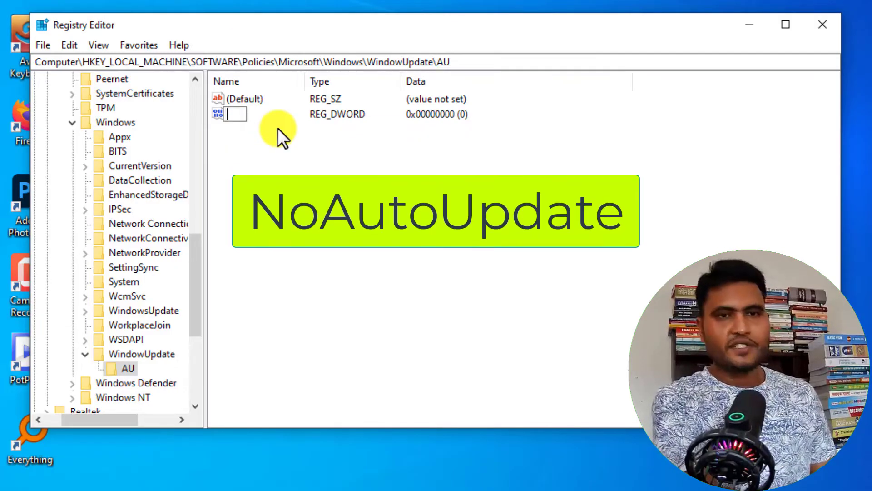
type("NoAutoU")
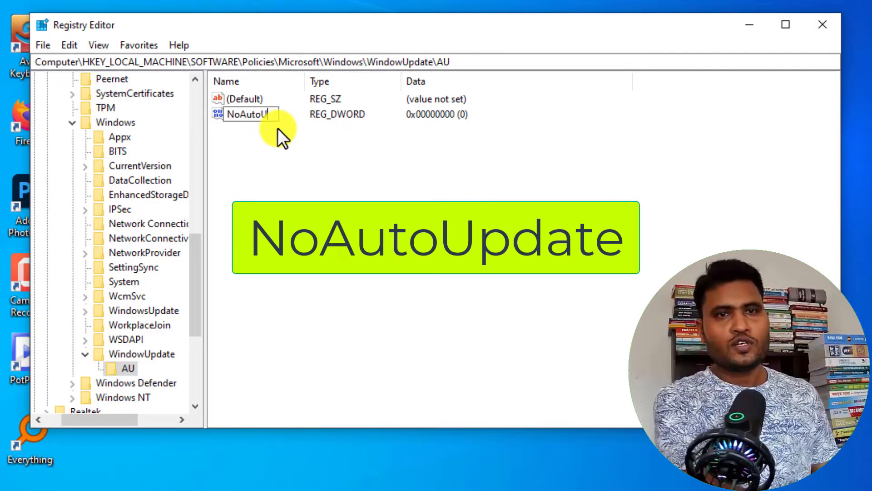
type("pdate")
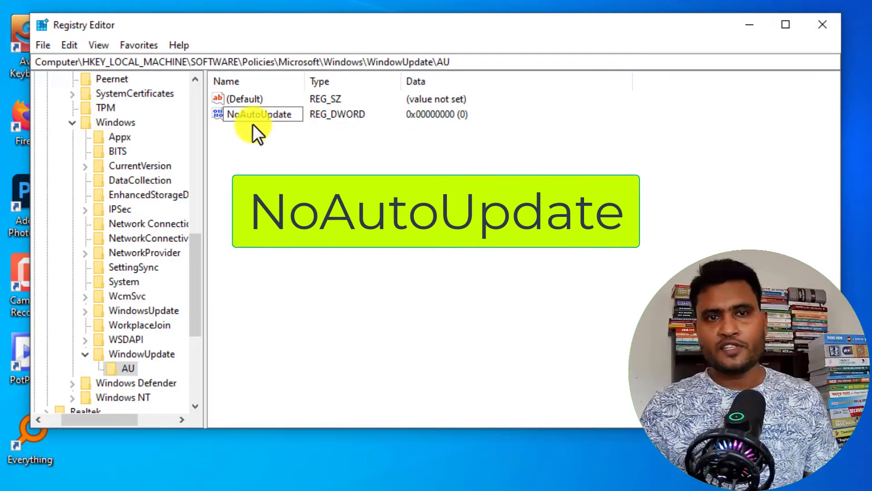
key("Return")
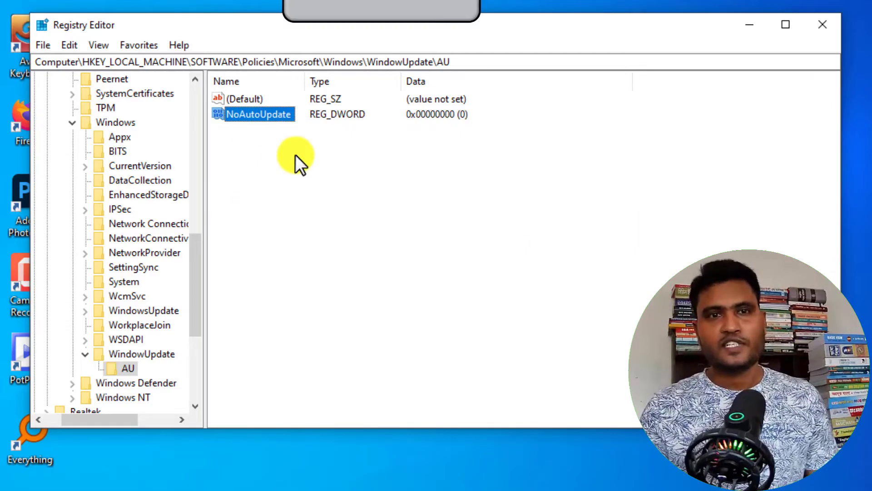
Step: Set the NoAutoUpdate value data to 1 and close Registry Editor
right_click(268, 112)
left_click(323, 123)
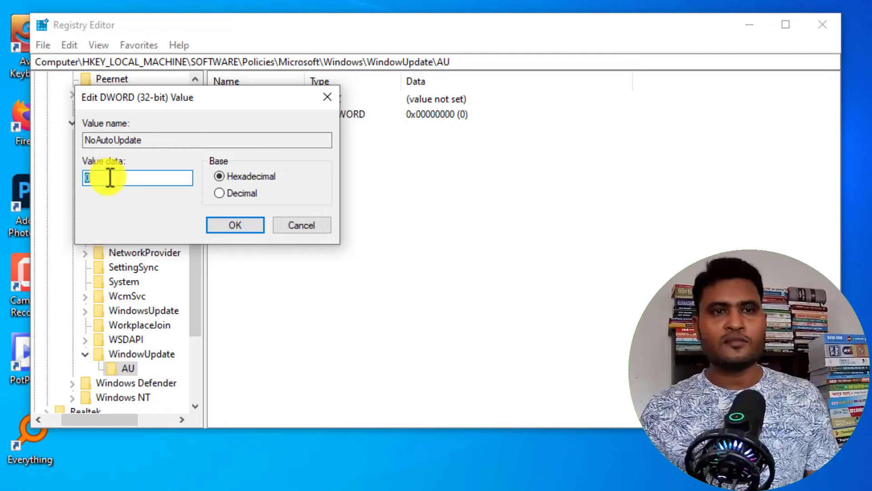
type("1")
left_click(234, 225)
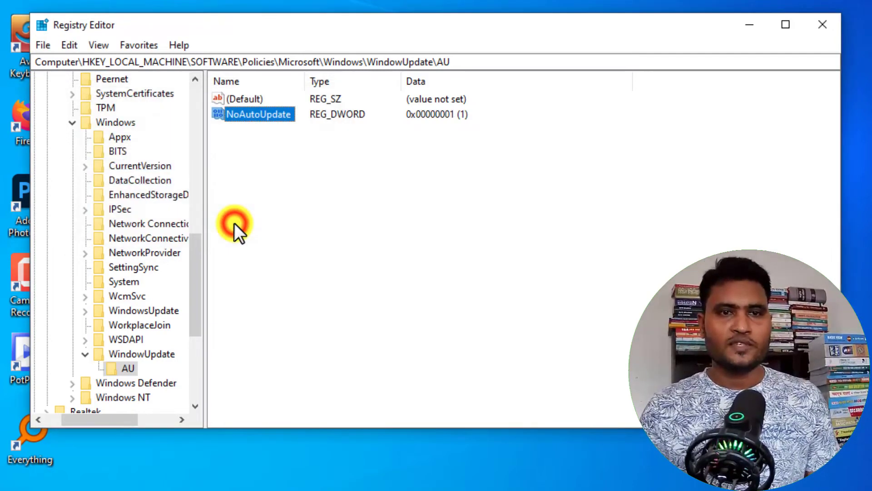
left_click(834, 30)
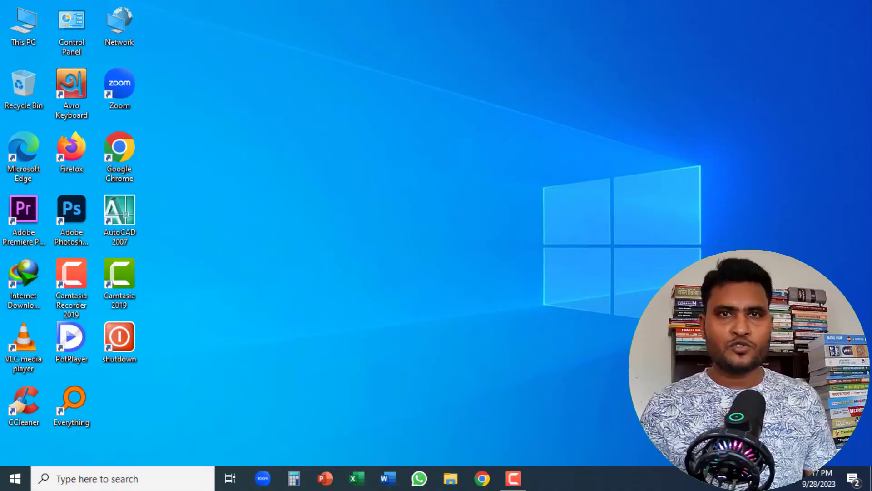
Step: Search Windows for "update" and open the Check for updates system settings
left_click(97, 479)
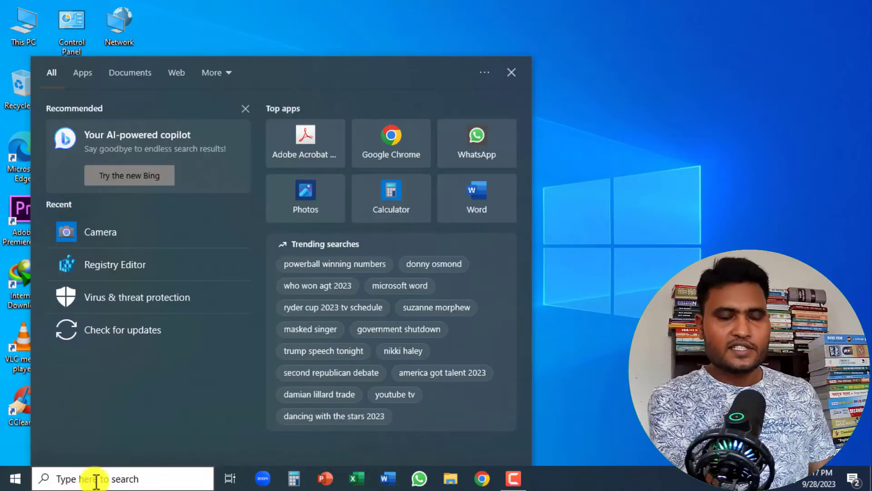
type("update")
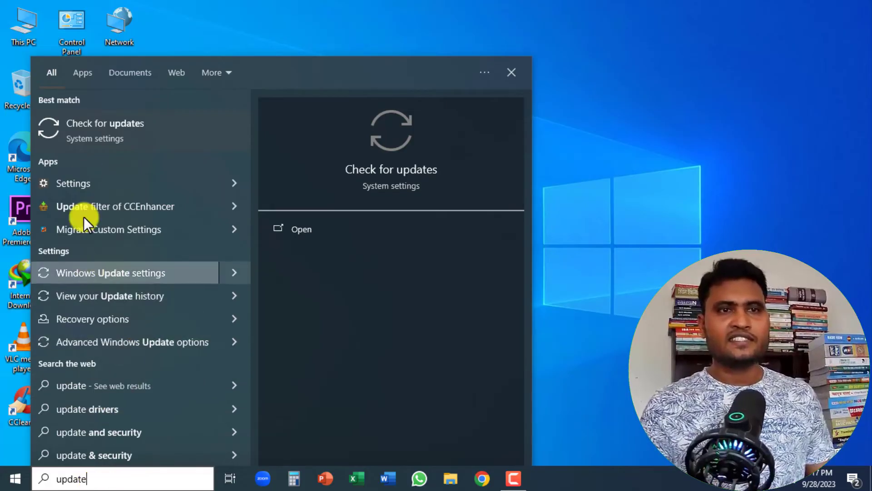
left_click(96, 133)
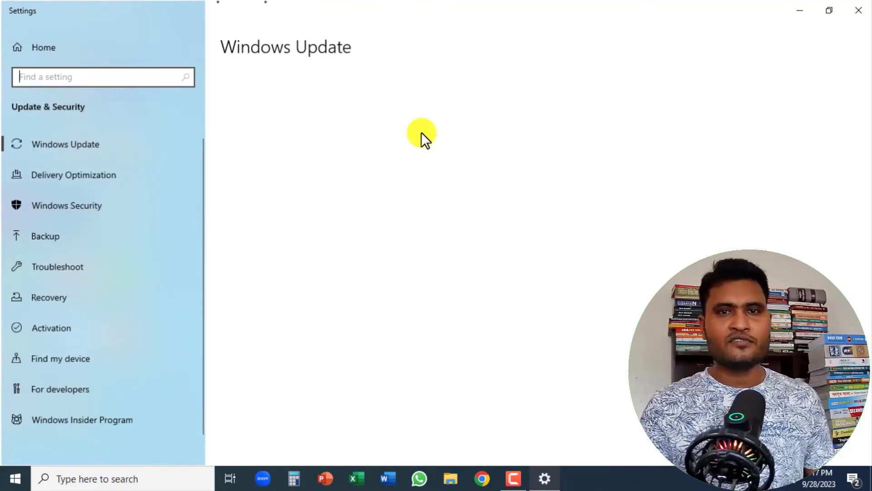